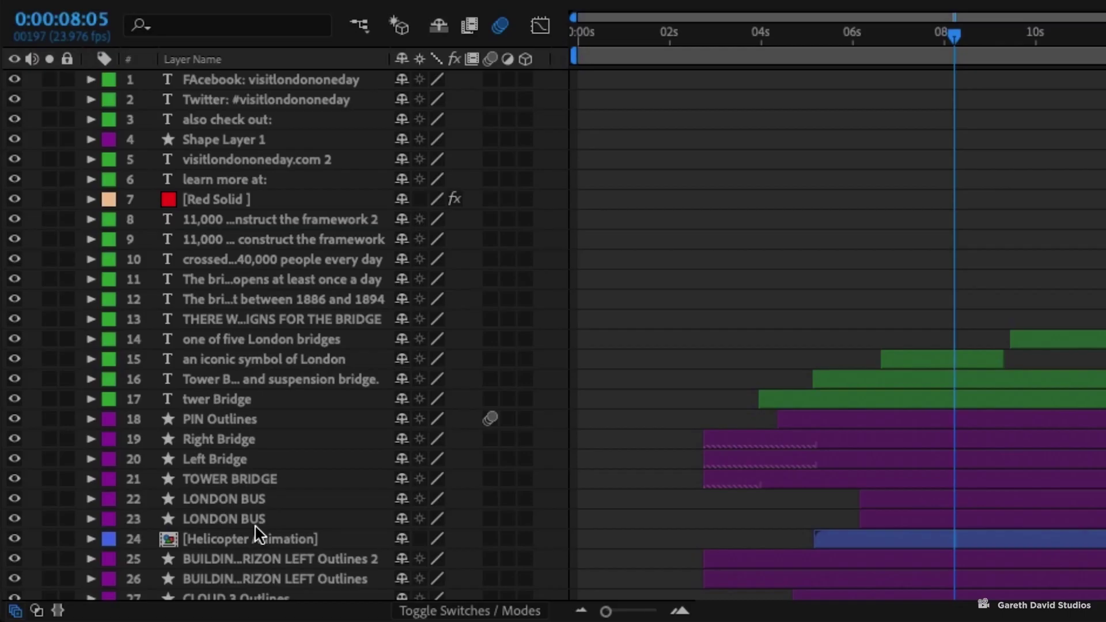
Check the Multi-Machine Settings render preset, then run aerender -project on the CMND_Render_Test .aep
scroll(132, 580, down, 2)
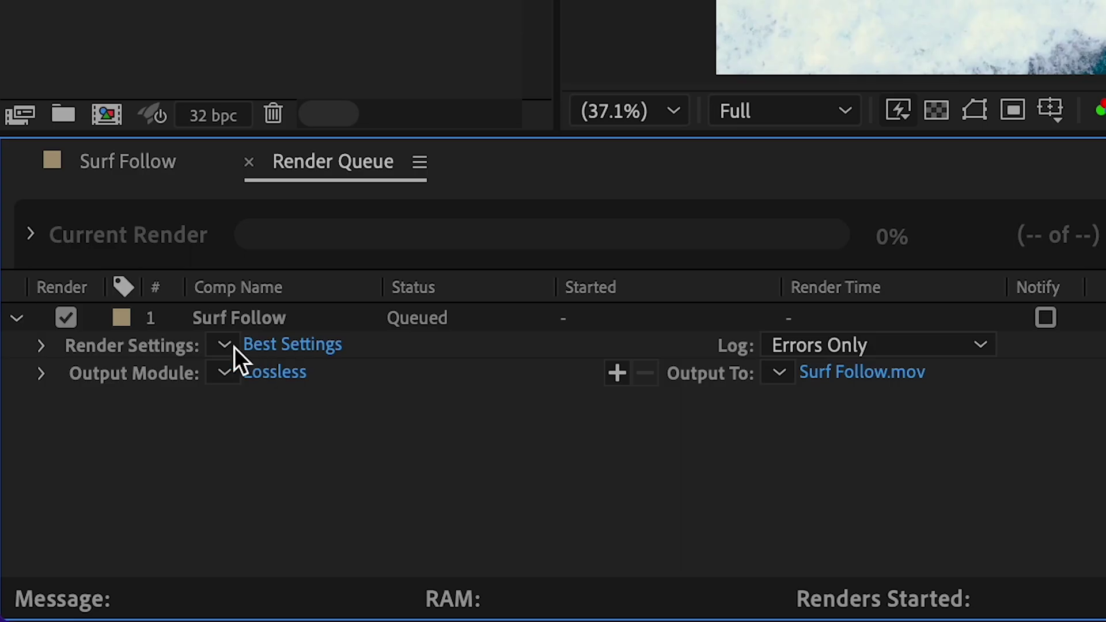
click(234, 347)
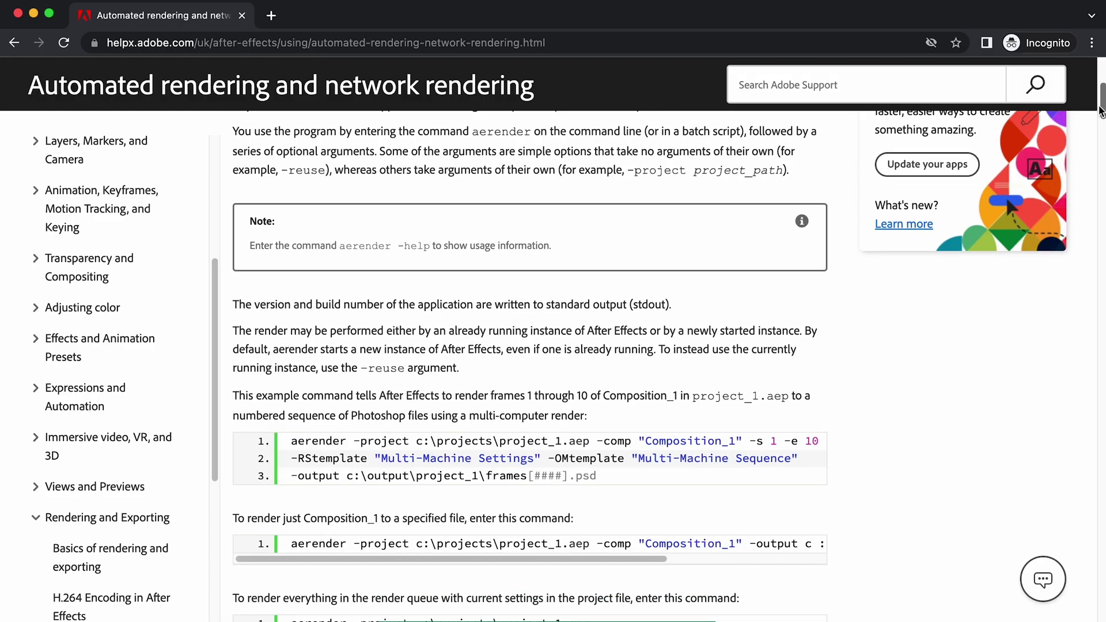
scroll(1101, 115, down, 2)
scroll(1101, 115, down, 5)
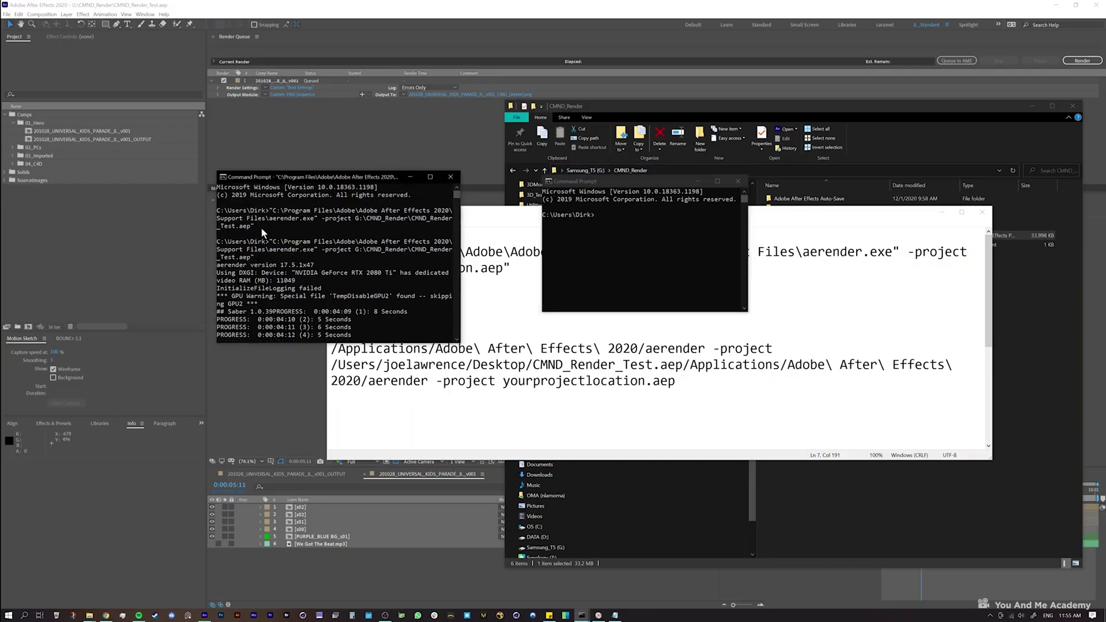
key(Return)
Open a second Command Prompt from the taskbar and place it beside the first one
drag(605, 179, 544, 176)
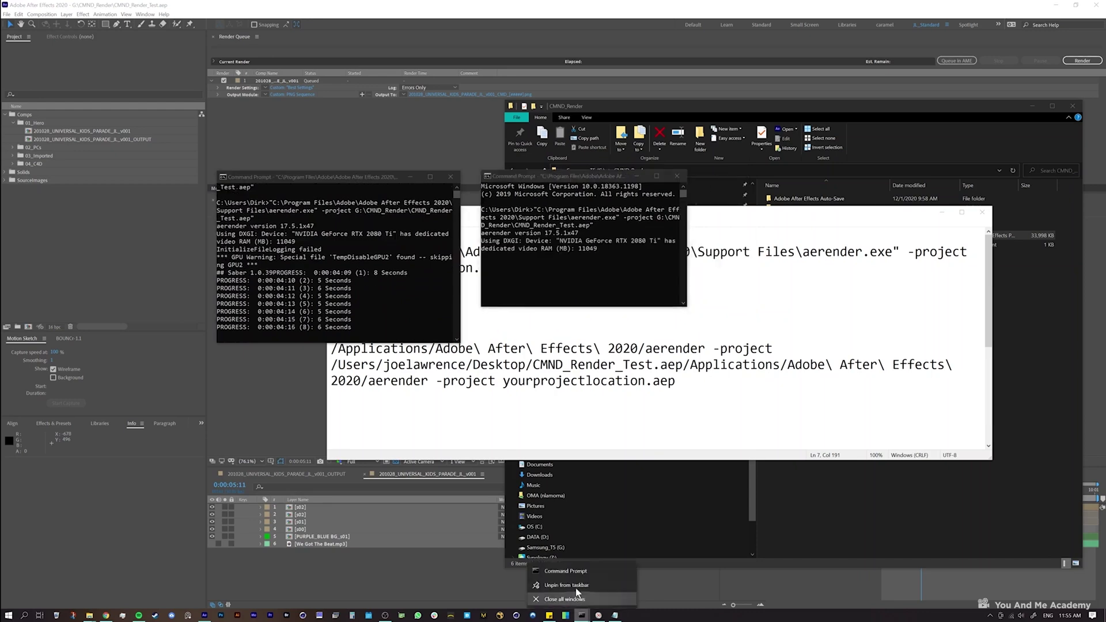
middle_click(583, 615)
drag(313, 186, 586, 329)
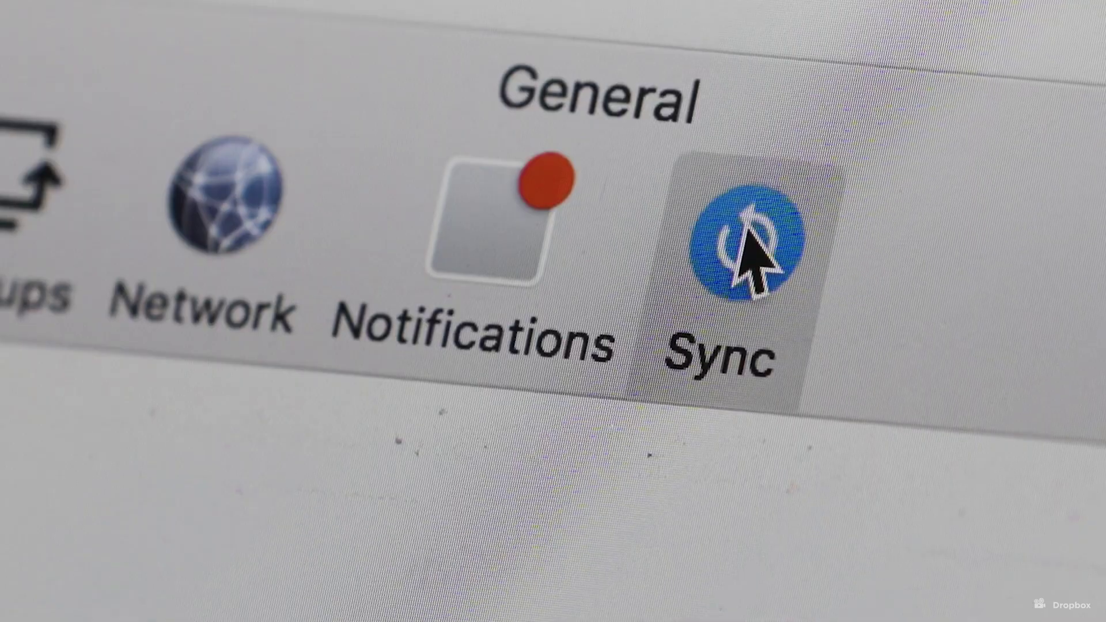
In Dropbox Preferences' Sync settings, choose which folders get synced
click(742, 247)
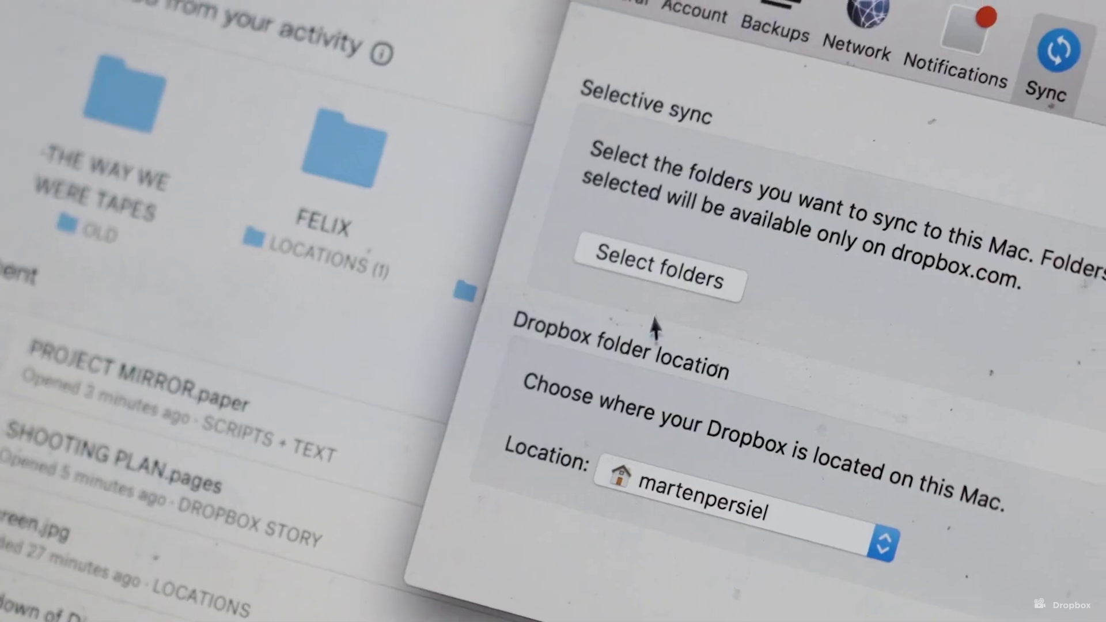
click(621, 295)
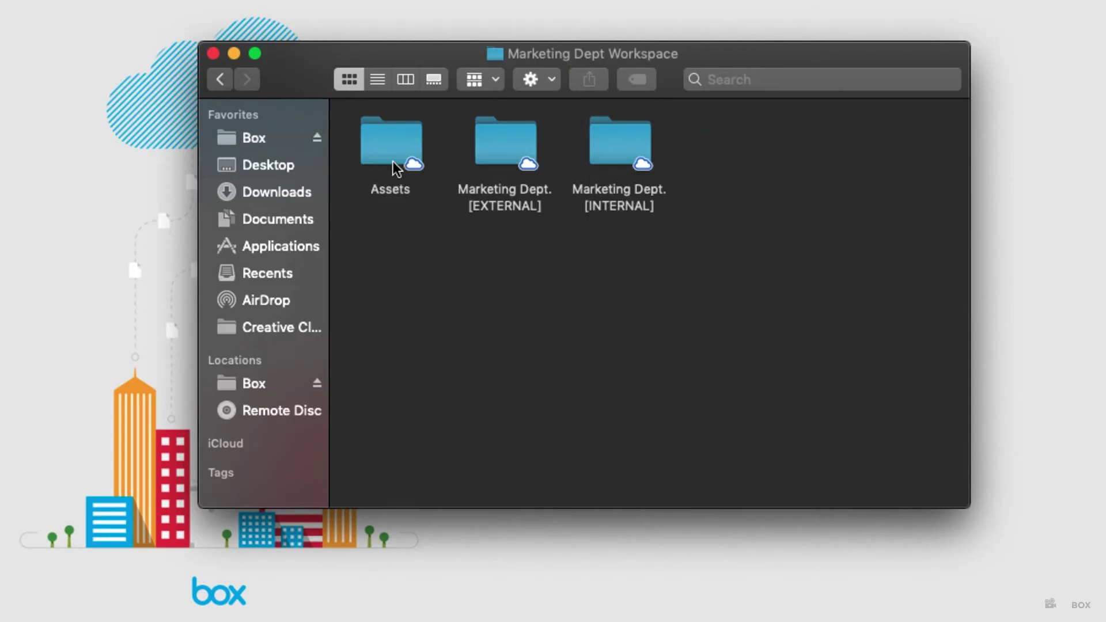
Show the Assets folder's options, including Make Available Offline
right_click(394, 165)
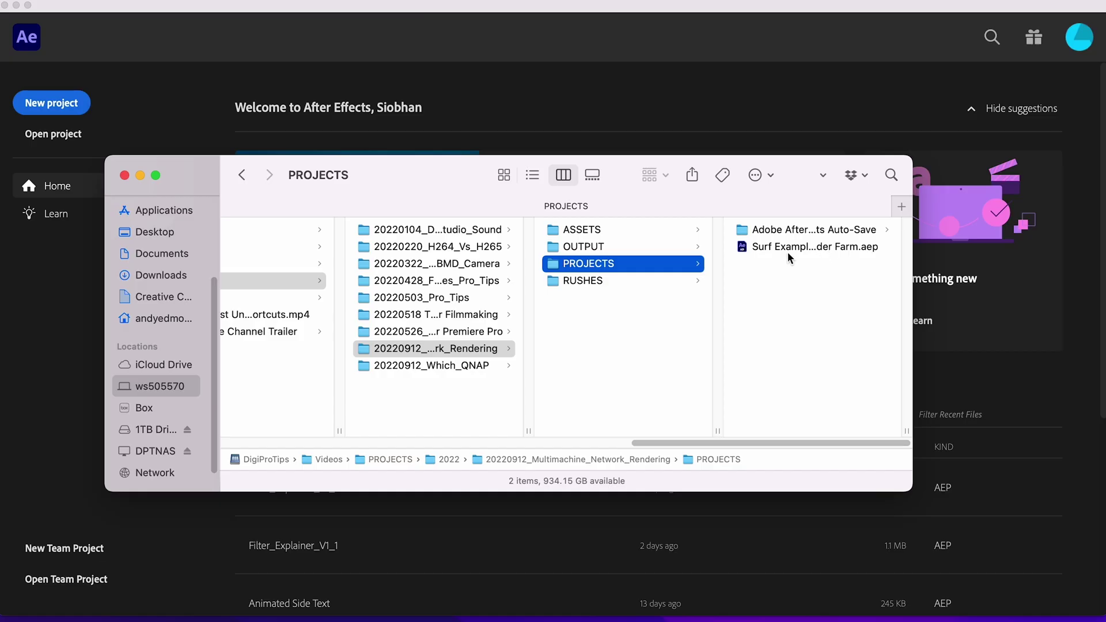
Select and open Surf Example Render Farm.aep from the PROJECTS folder
click(694, 249)
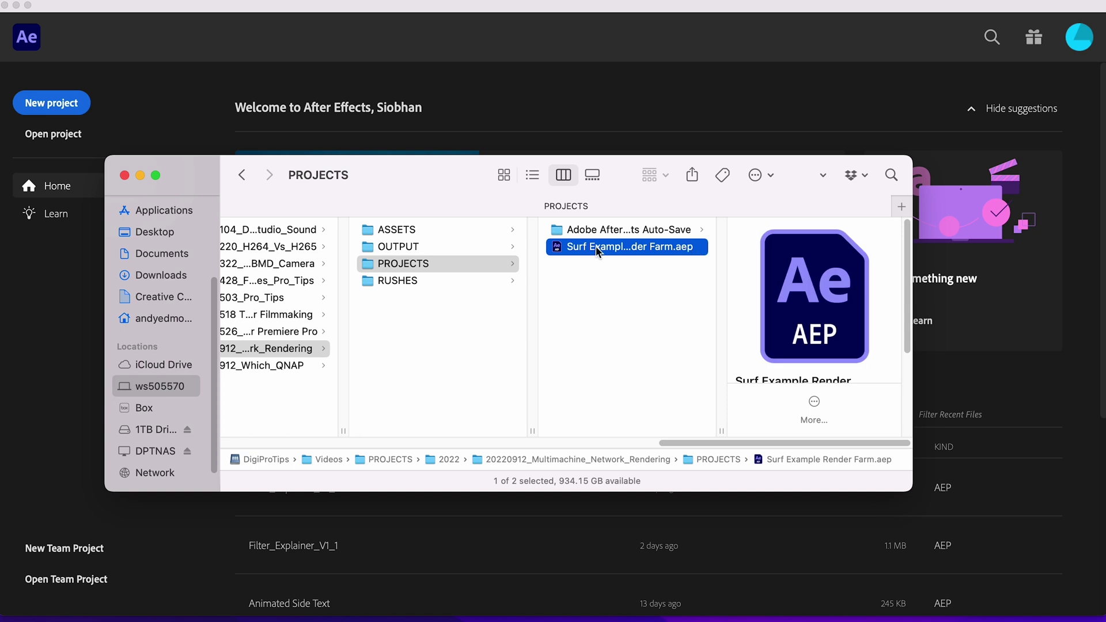
double_click(559, 249)
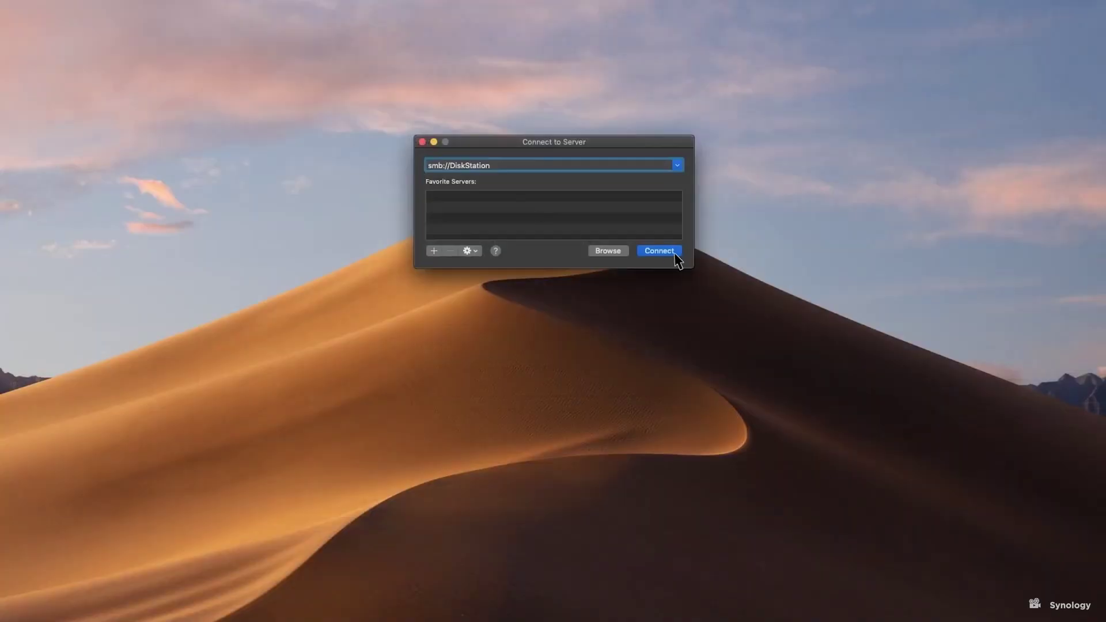
Log in to the DiskStation server as a registered user and mount the Sharing Folder volume
click(673, 253)
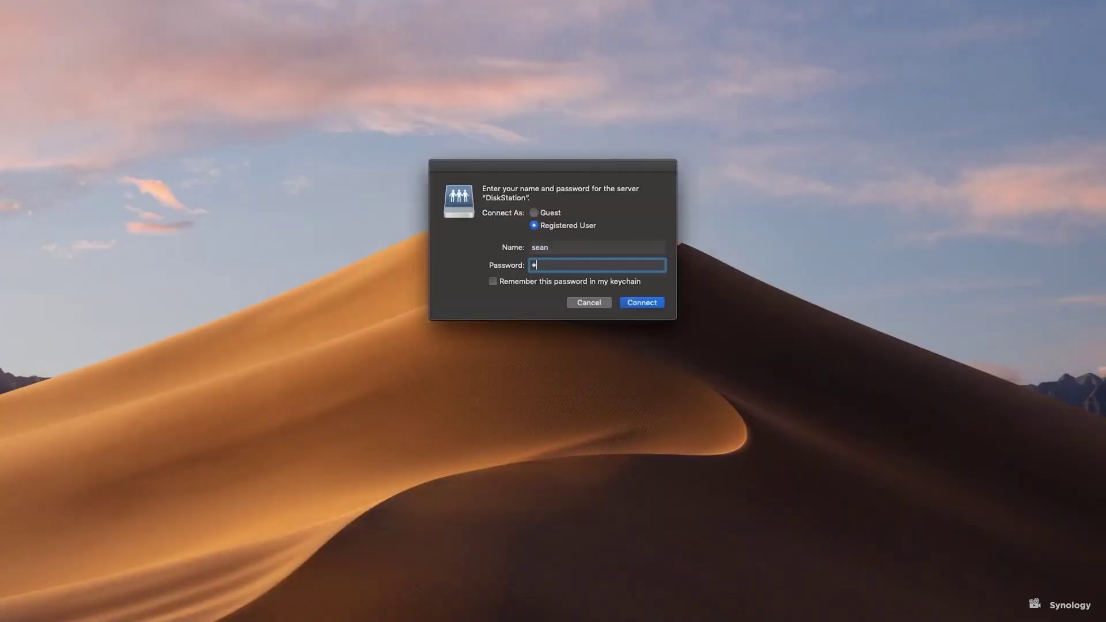
click(658, 304)
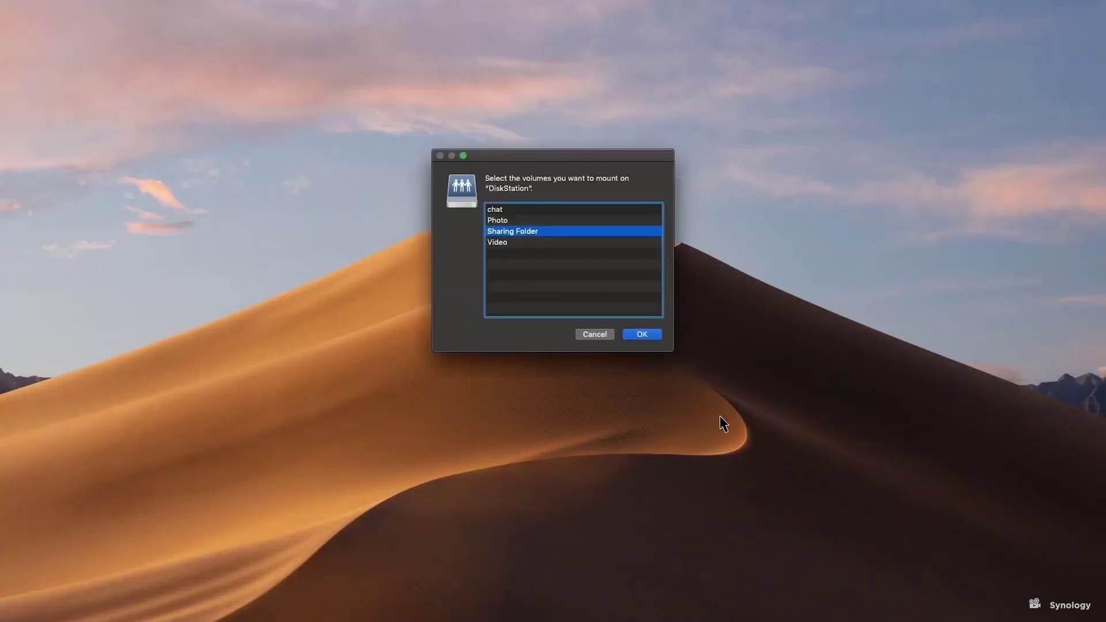
click(652, 335)
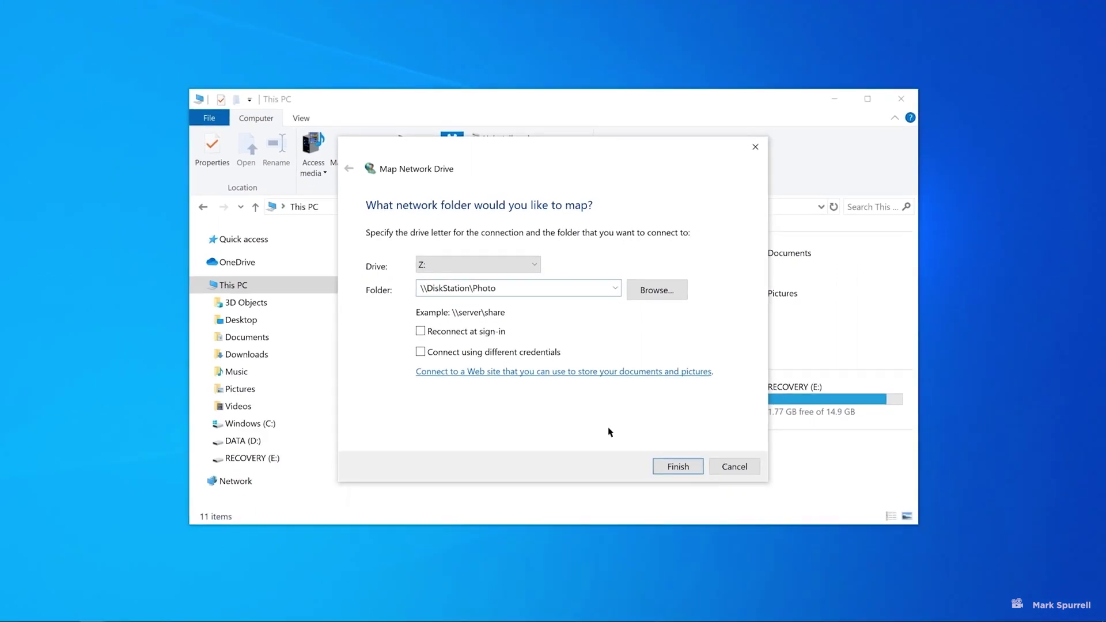
Finish mapping \\DiskStation\Photo to drive Z: and submit the network credentials
click(721, 499)
key(Return)
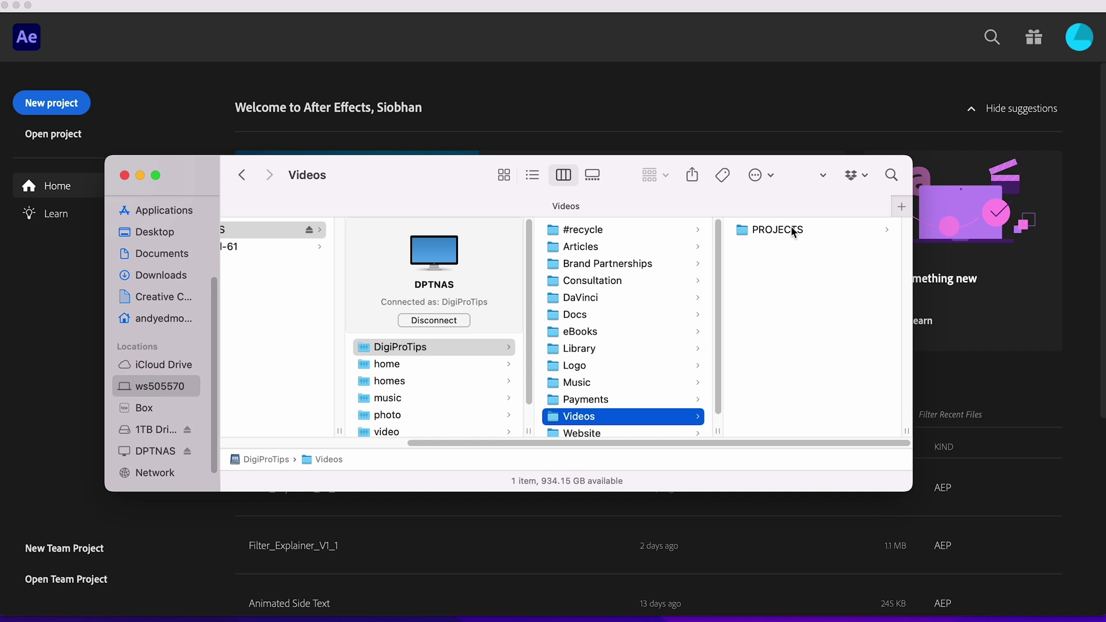
Browse PROJECTS > 2022 > 20220912_Multimachine_Network_Rendering > PROJECTS and open Surf Example Render Farm.aep
click(766, 229)
click(793, 282)
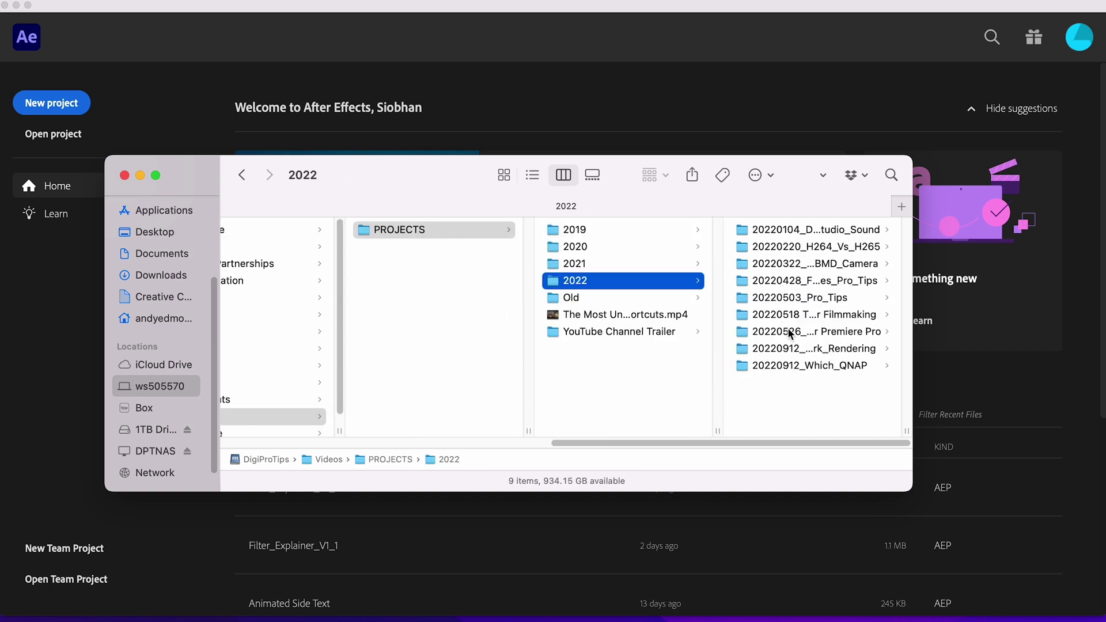
click(721, 262)
click(753, 241)
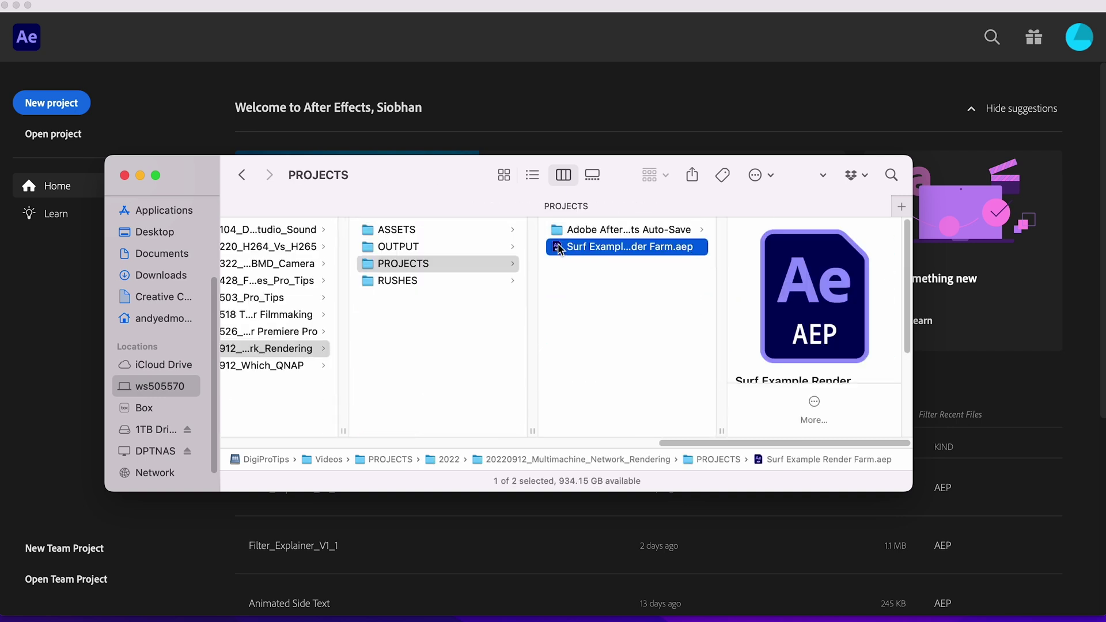
double_click(650, 248)
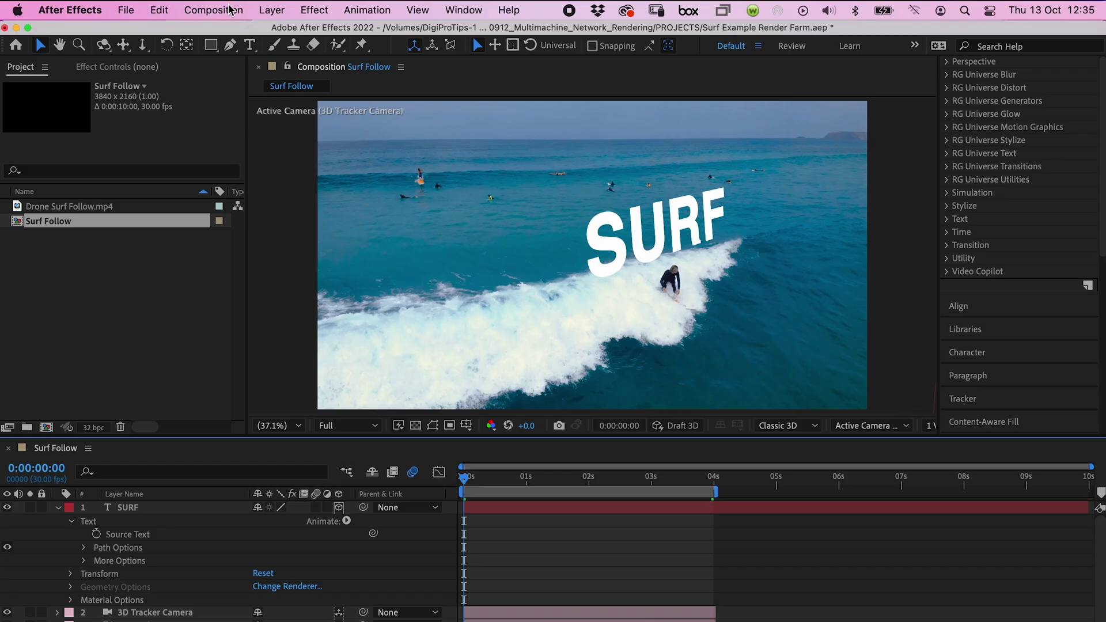
Add the Surf Follow composition to the Render Queue and show its Render Settings presets
click(229, 9)
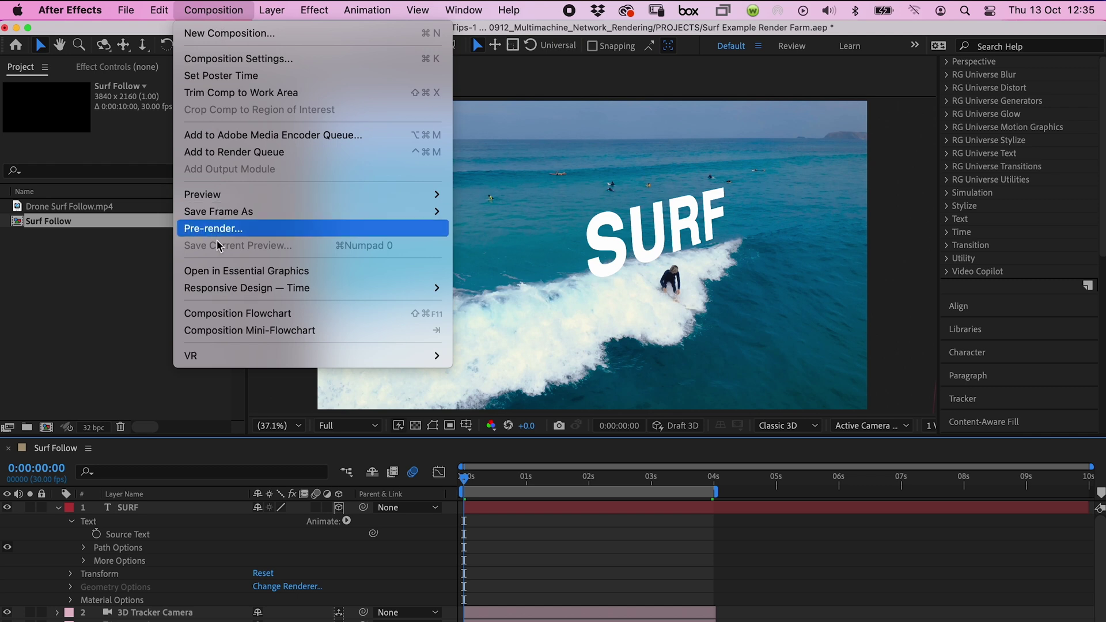
click(259, 152)
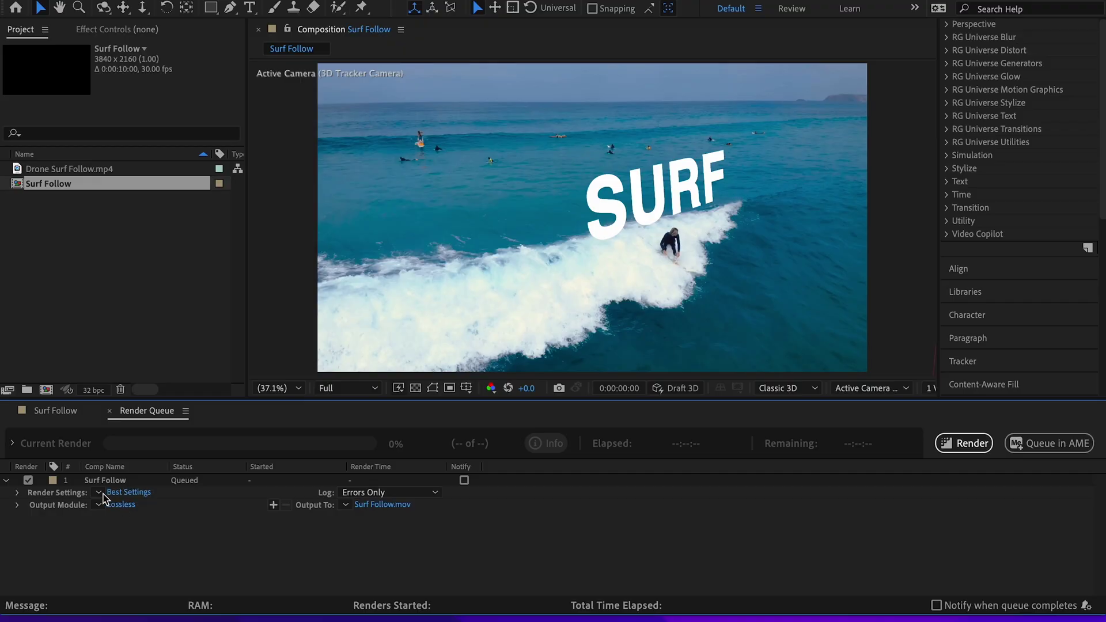
click(100, 494)
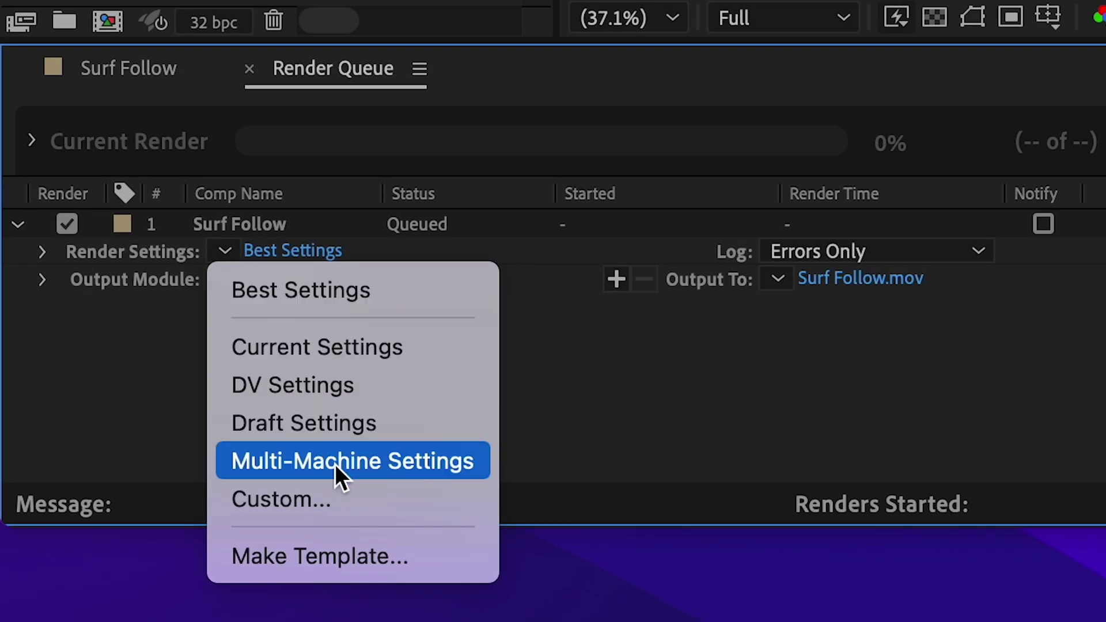
Apply the Multi-Machine Settings preset to Surf Follow and open its Output Module Settings
click(335, 464)
click(334, 464)
click(287, 281)
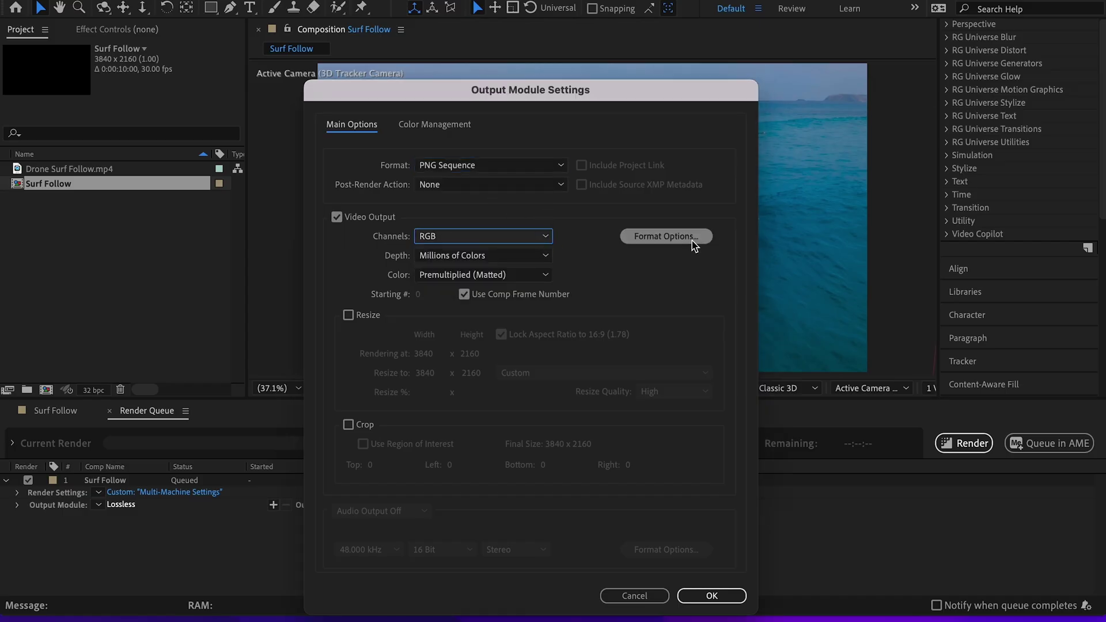
Confirm the RGB PNG Sequence options at Millions of Colors and close Output Module Settings
click(578, 330)
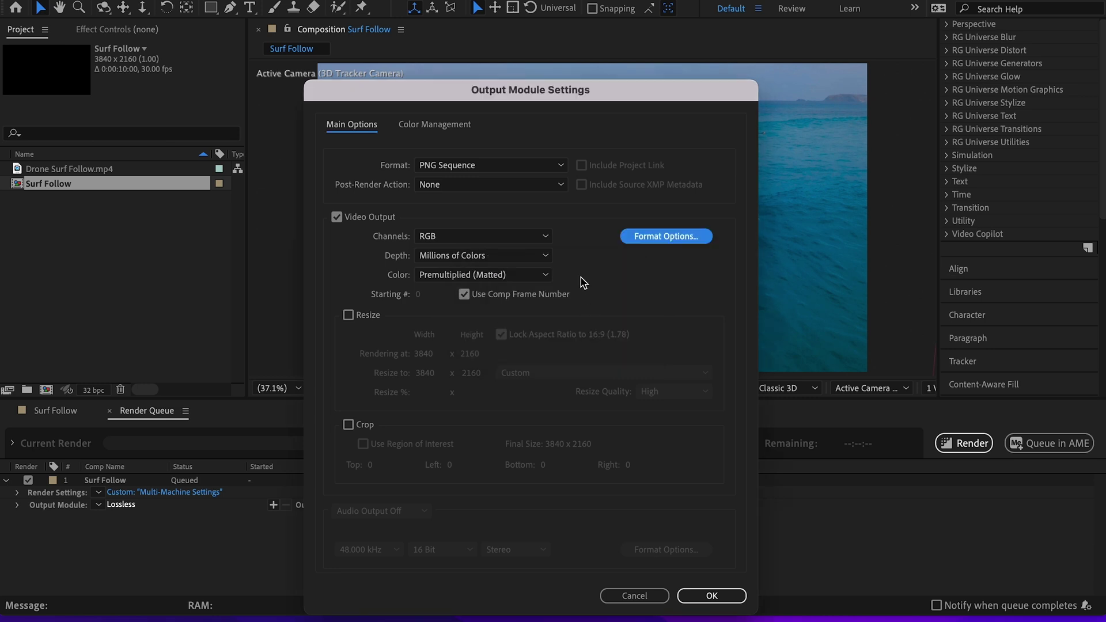
click(711, 596)
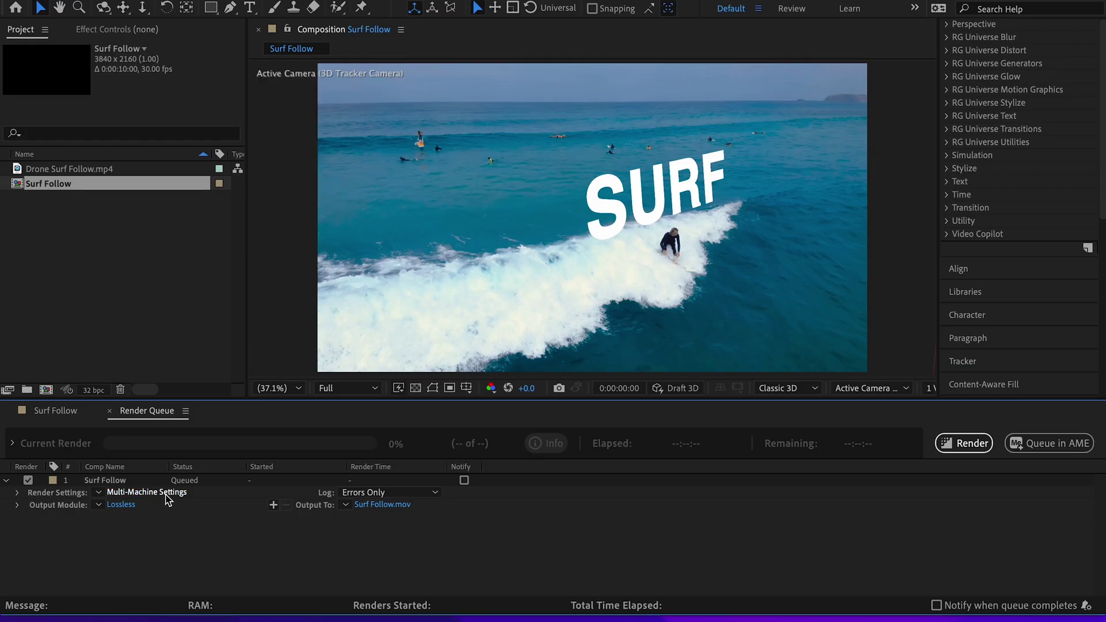
Keep the Multi-Machine render settings at Best quality and Full resolution
click(164, 496)
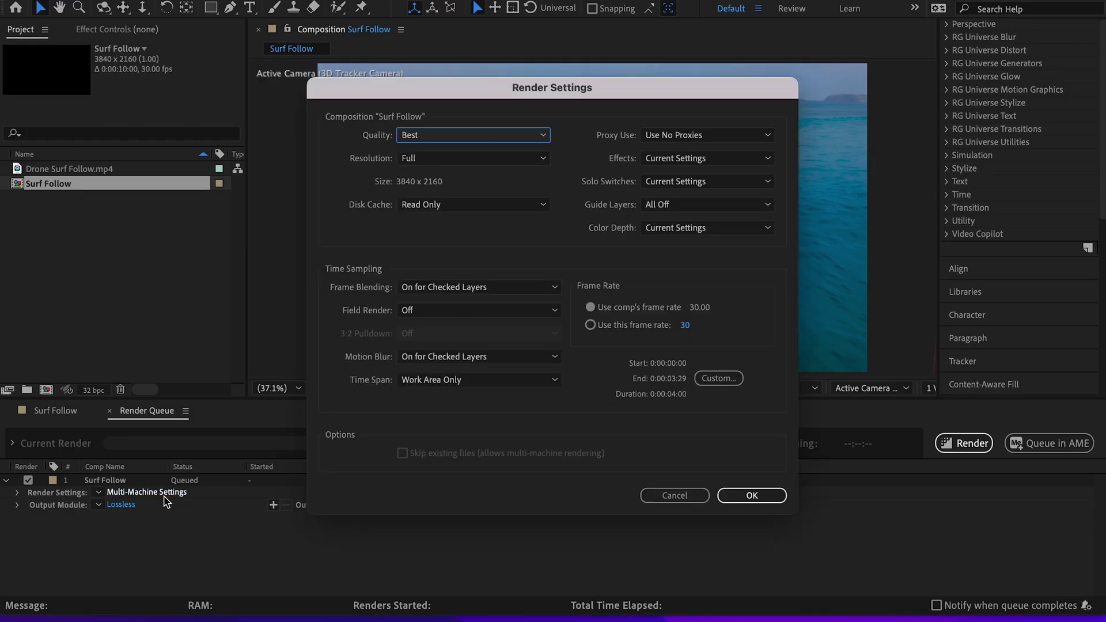
click(543, 141)
click(565, 135)
click(528, 162)
click(557, 171)
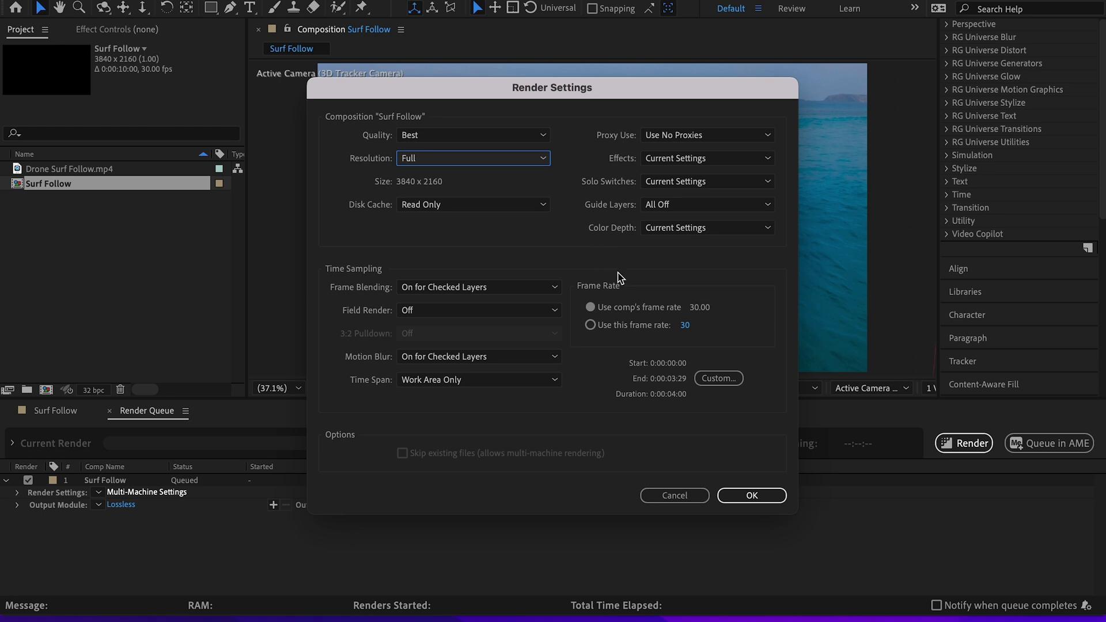
click(752, 496)
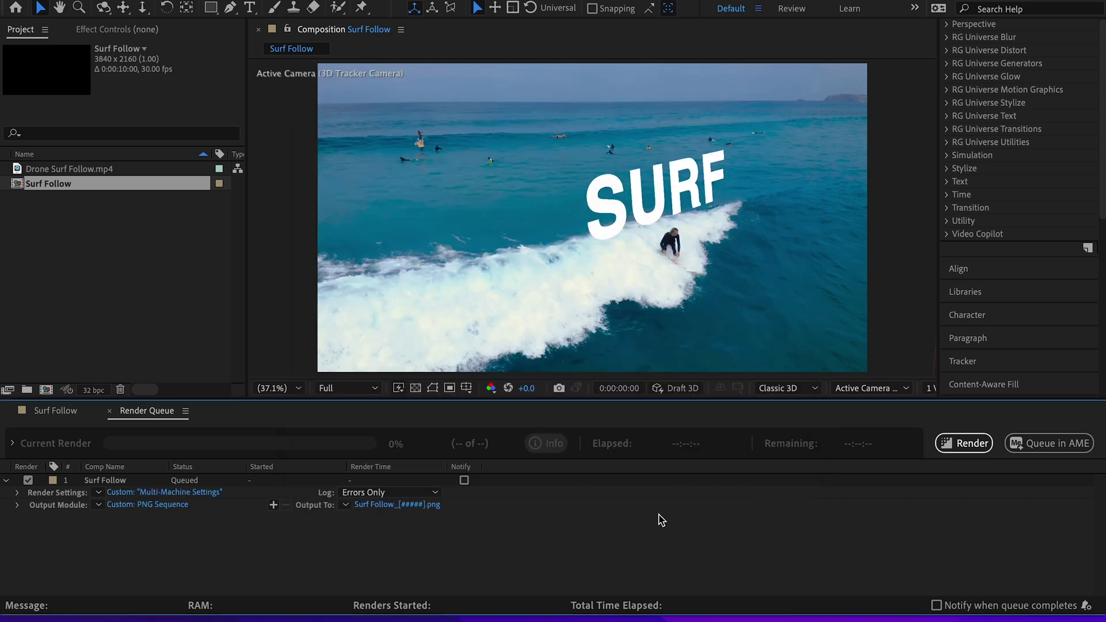
Save the PNG sequence output to OUTPUT > PNG Seq on the DigiProTips shared drive
click(413, 512)
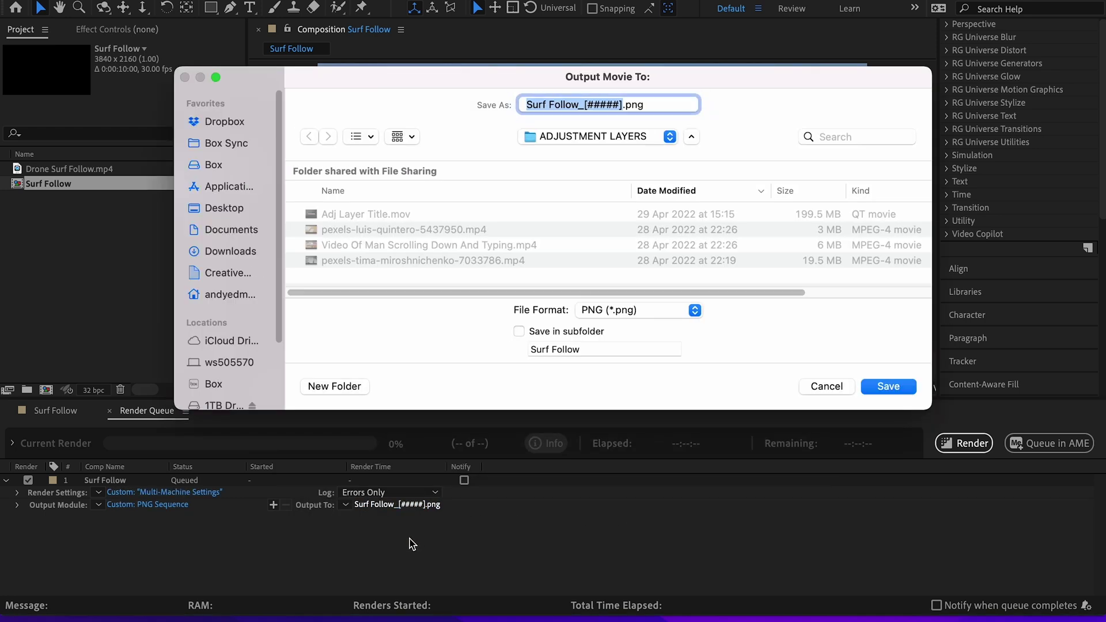
click(599, 137)
click(593, 298)
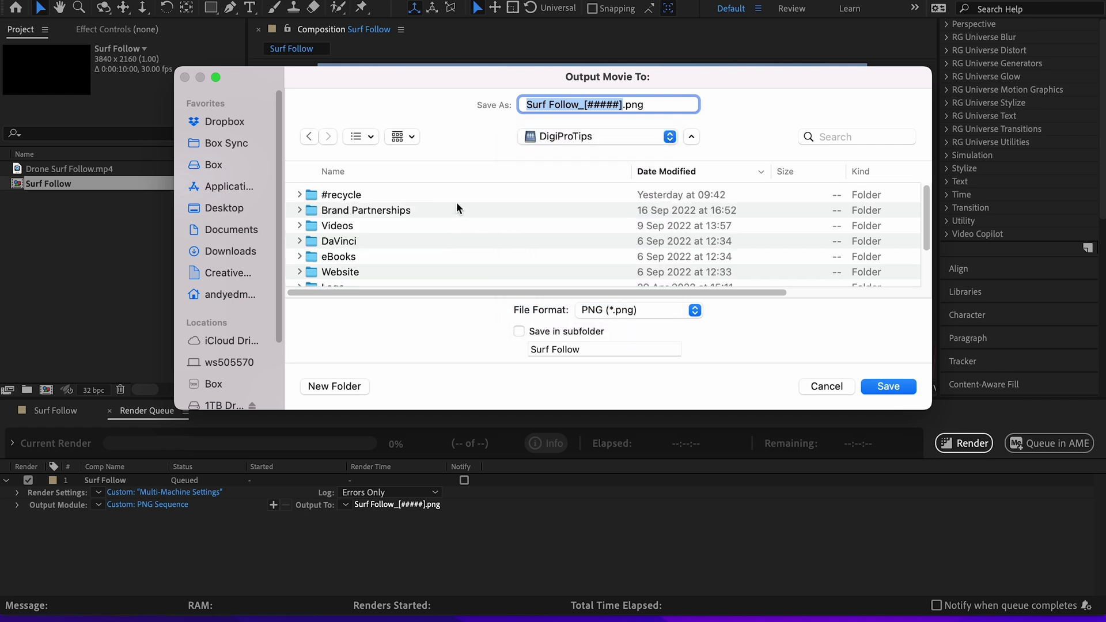
double_click(402, 227)
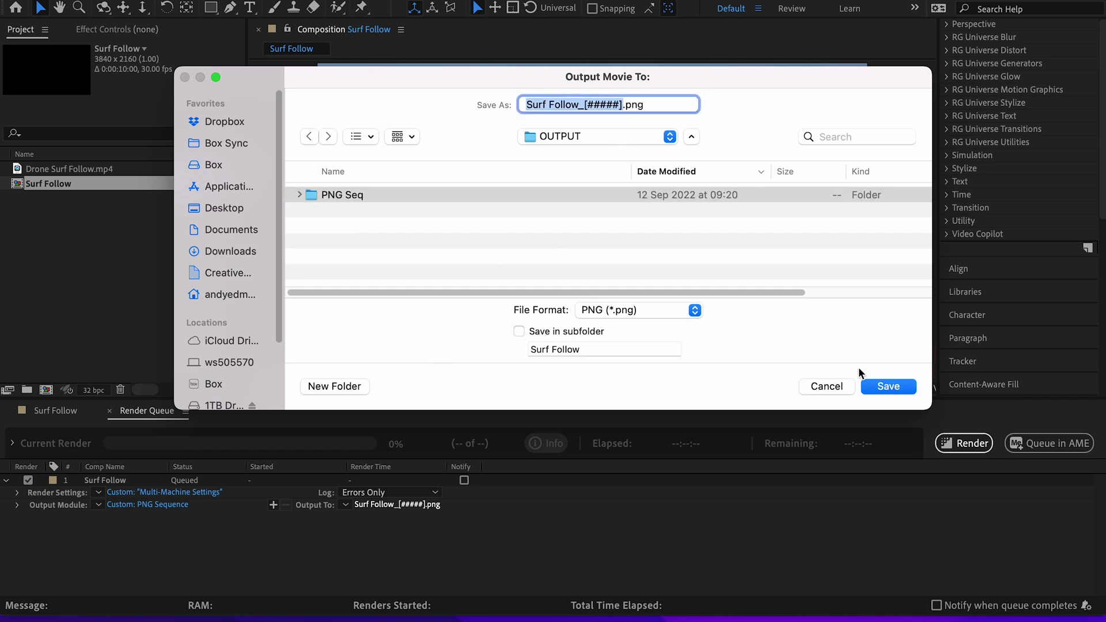
click(889, 385)
click(885, 390)
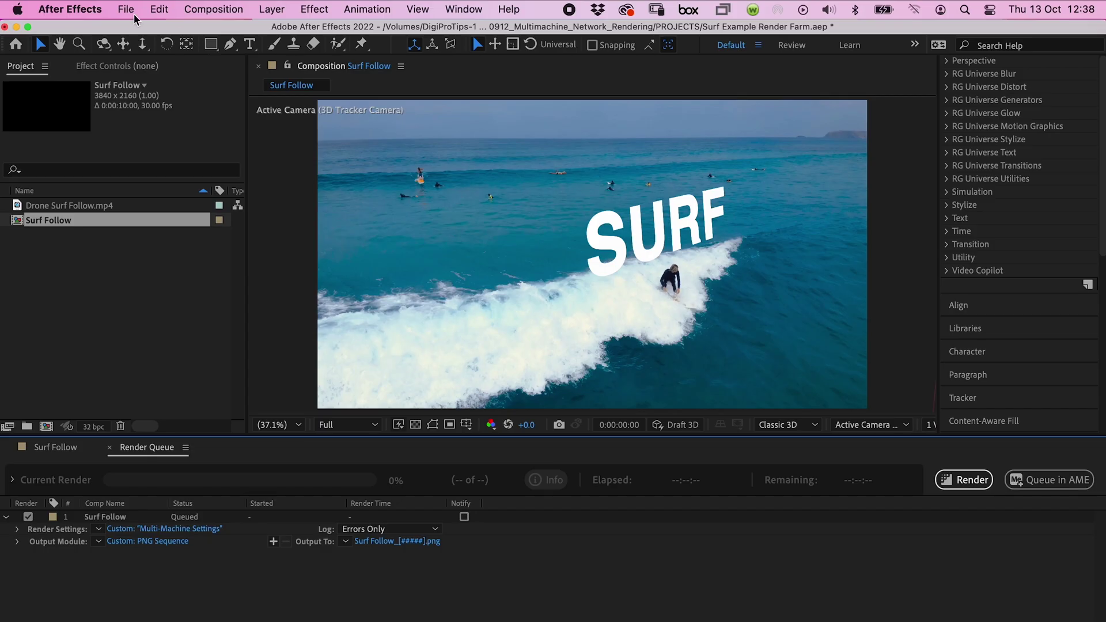
Save the Surf Example Render Farm project with File > Save
click(125, 10)
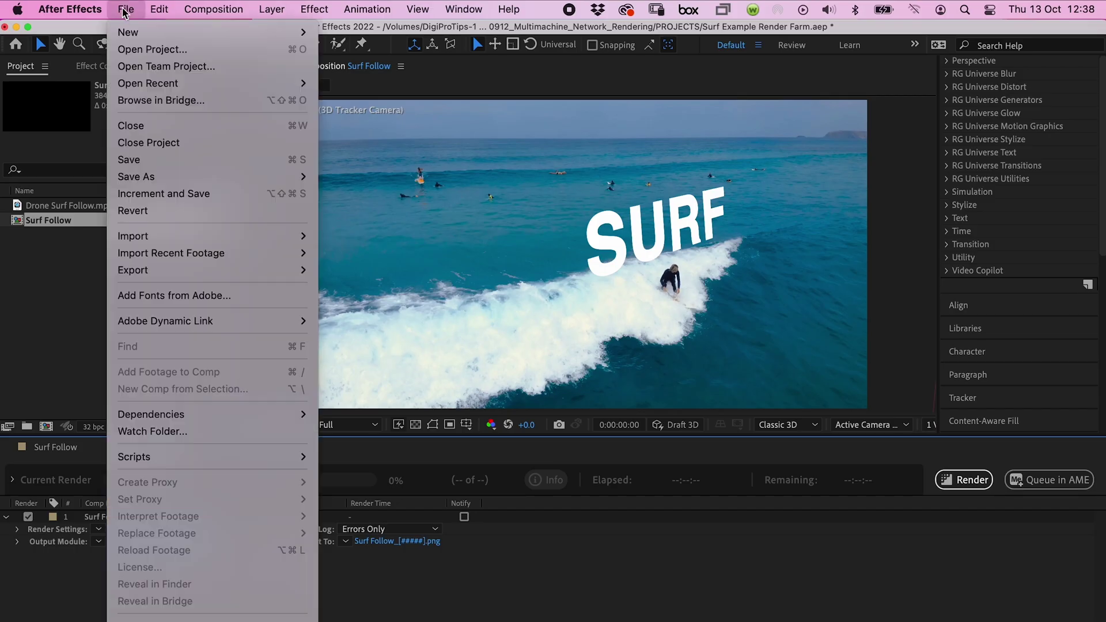
click(167, 167)
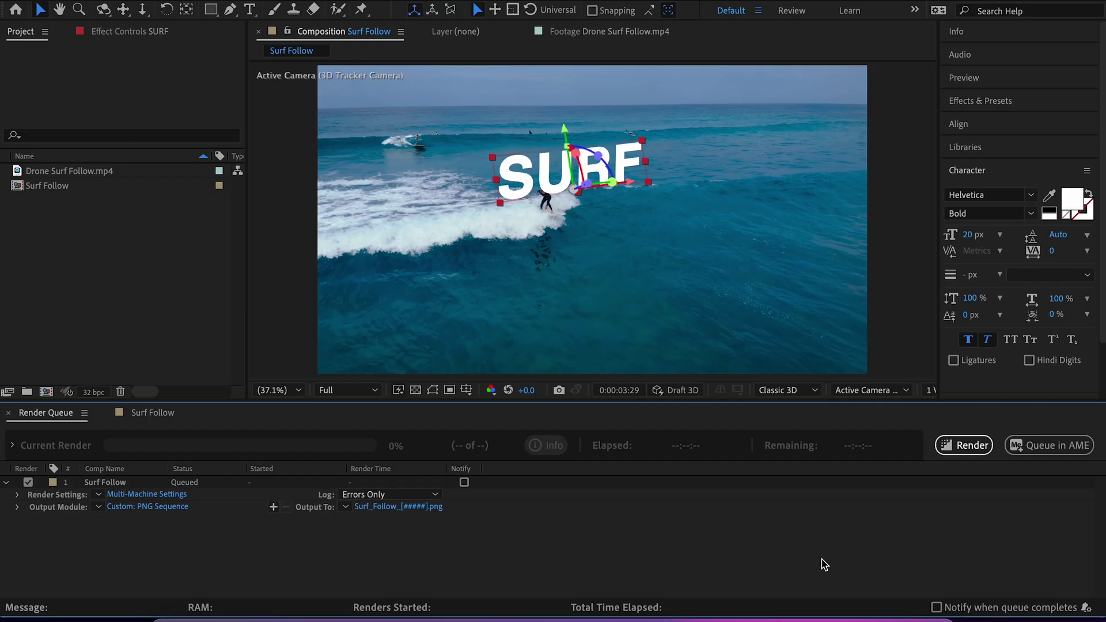
Render the queued Surf Follow composition, then open the network rendering project folder
click(960, 446)
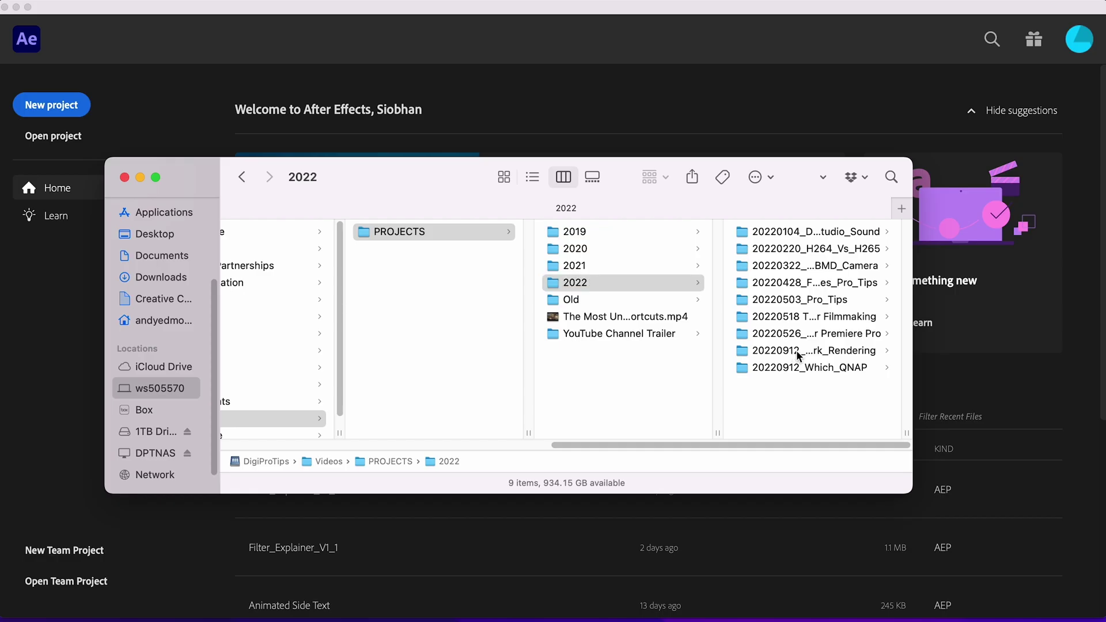
click(797, 350)
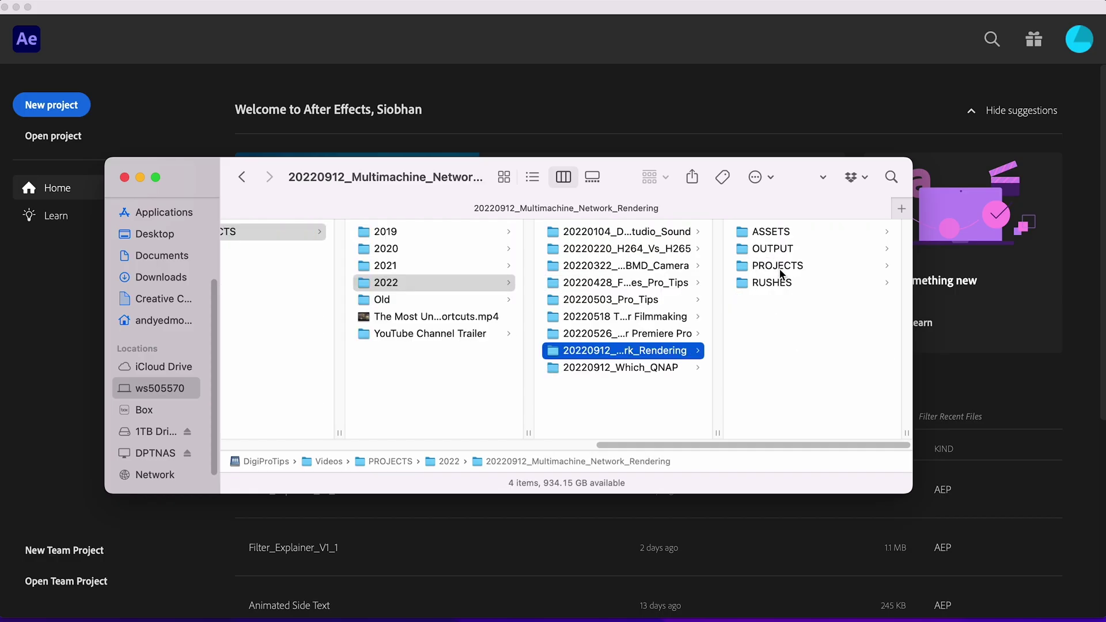
Open Surf Example Render Farm.aep from the PROJECTS folder in After Effects
click(778, 266)
click(789, 255)
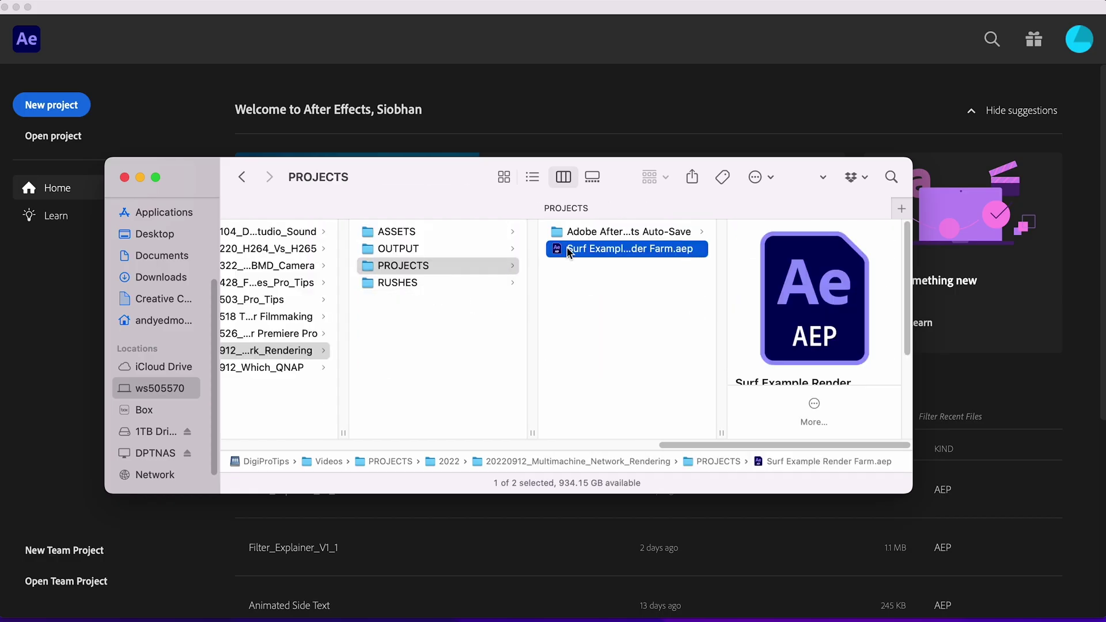
double_click(559, 254)
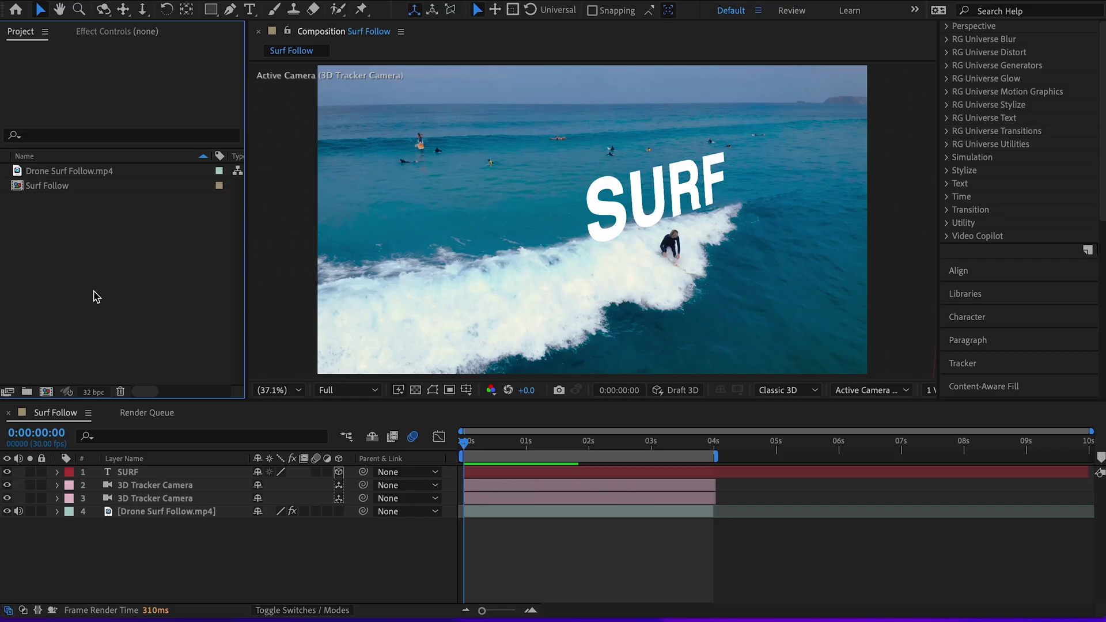
Import the Surf_Follow PNG sequence from PNG Seq and build a composition from it
double_click(96, 297)
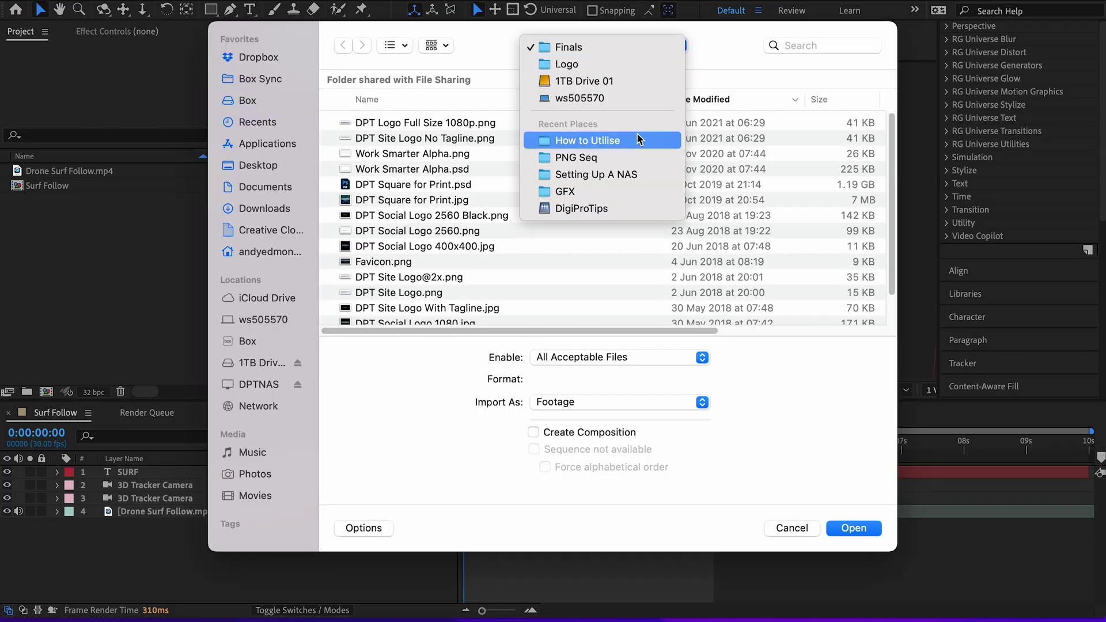
click(576, 157)
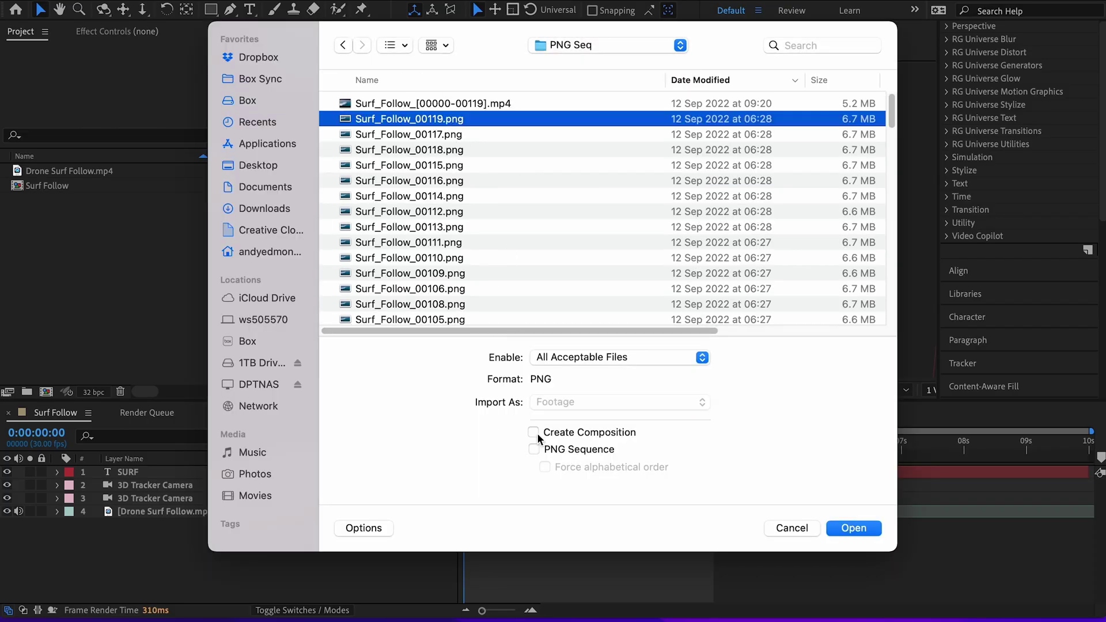
click(861, 533)
drag(26, 200, 46, 392)
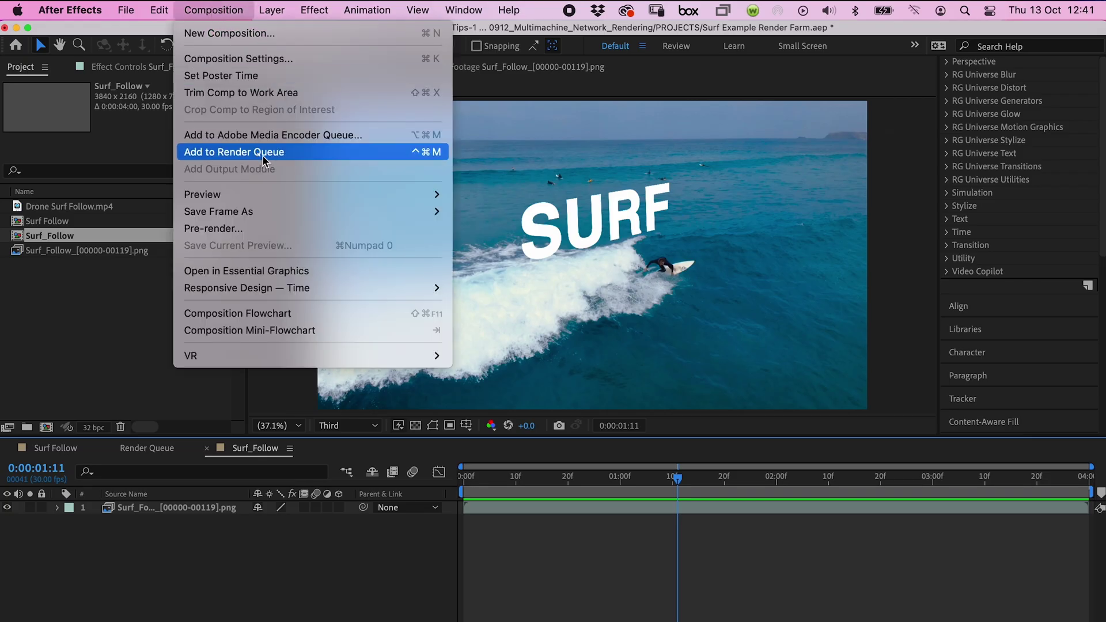
Send the Surf_Follow composition to the render queue
click(263, 152)
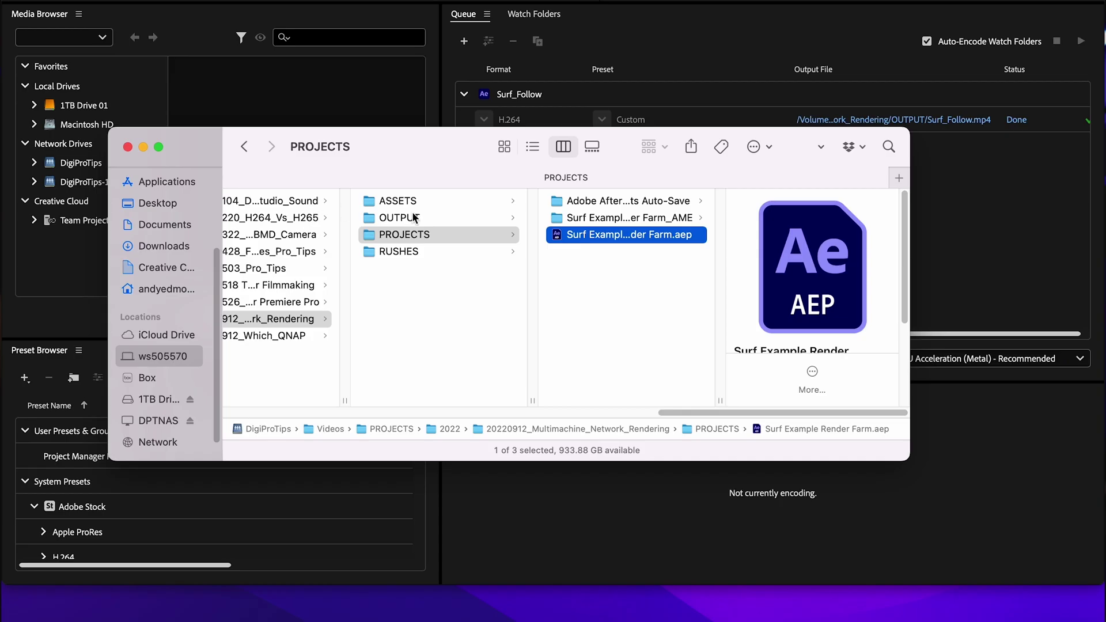
Play the rendered Surf_Follow.mov from the OUTPUT folder in QuickTime
click(414, 217)
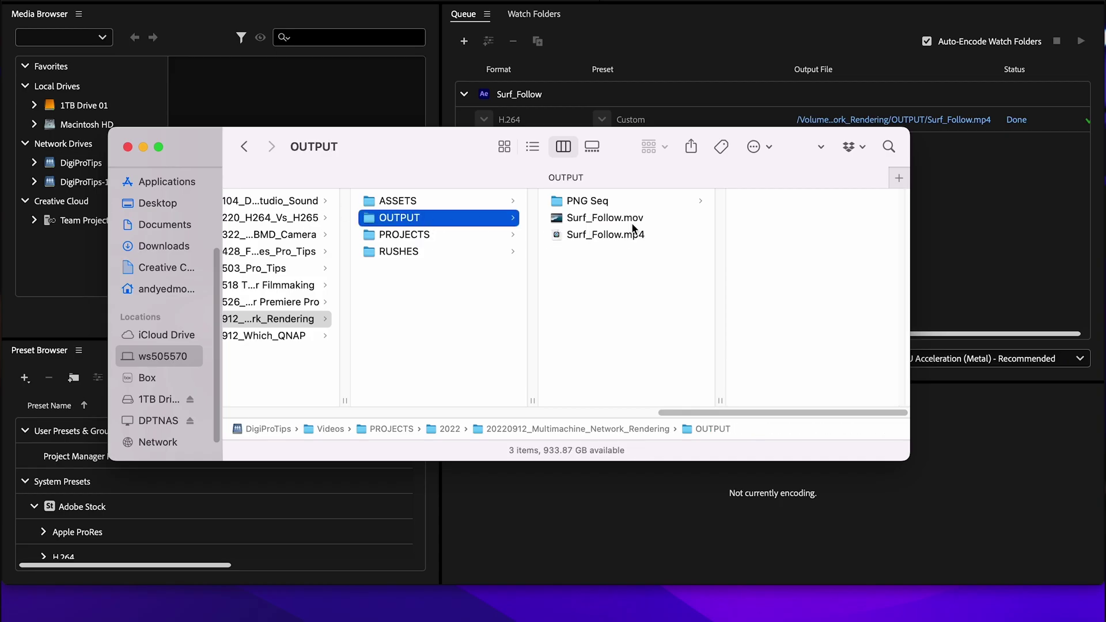
double_click(639, 218)
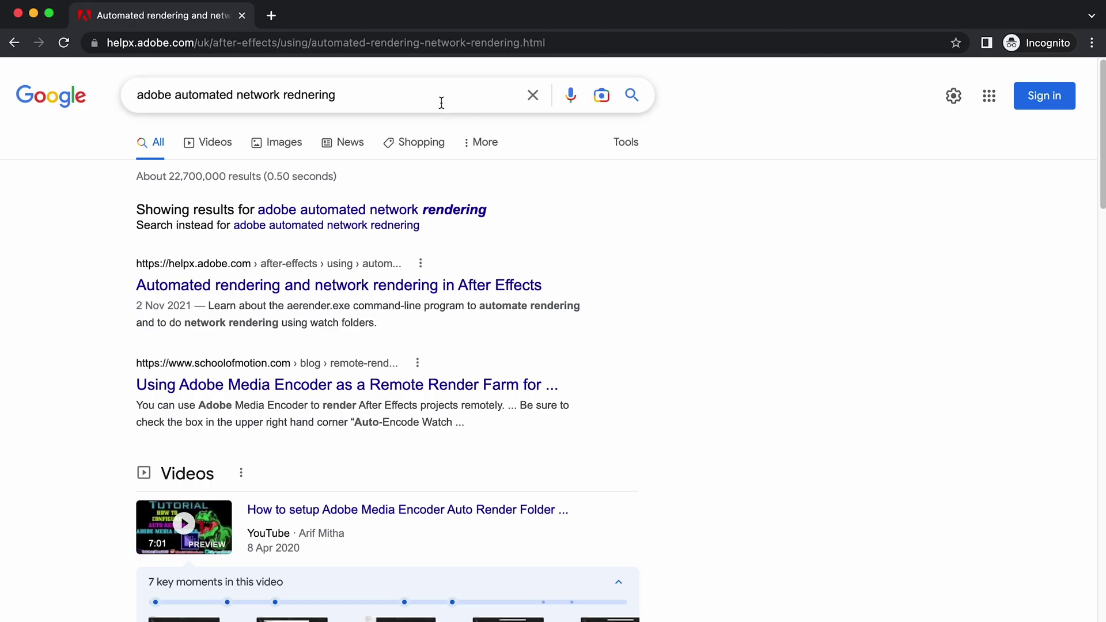
drag(1101, 86, 1101, 140)
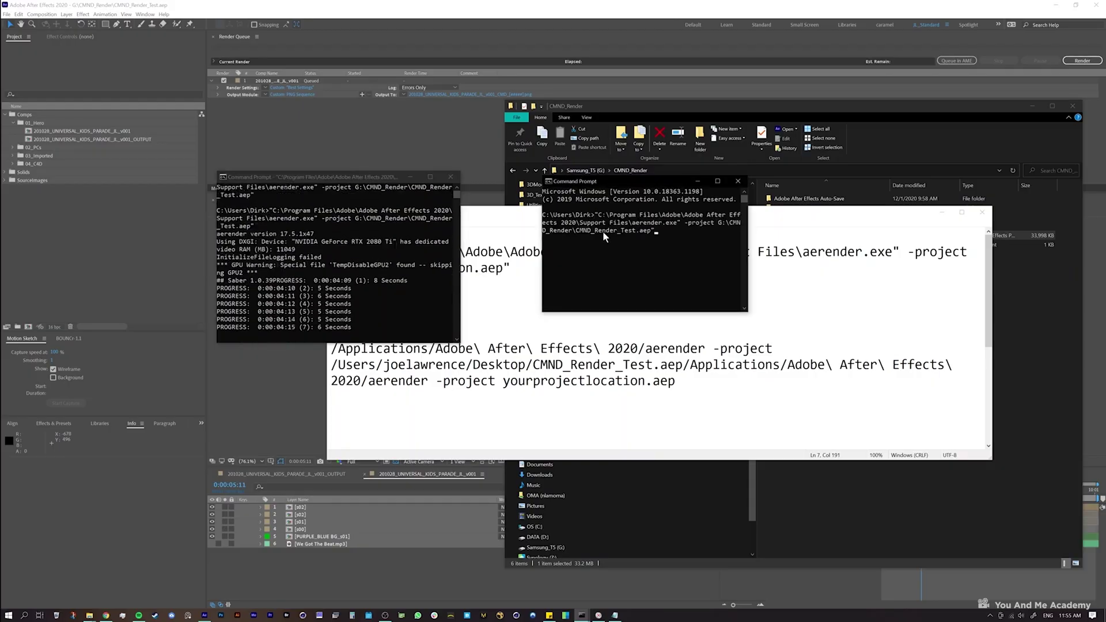
Run the aerender command and place a second Command Prompt window below it
key(Return)
drag(608, 183, 547, 178)
drag(185, 79, 588, 329)
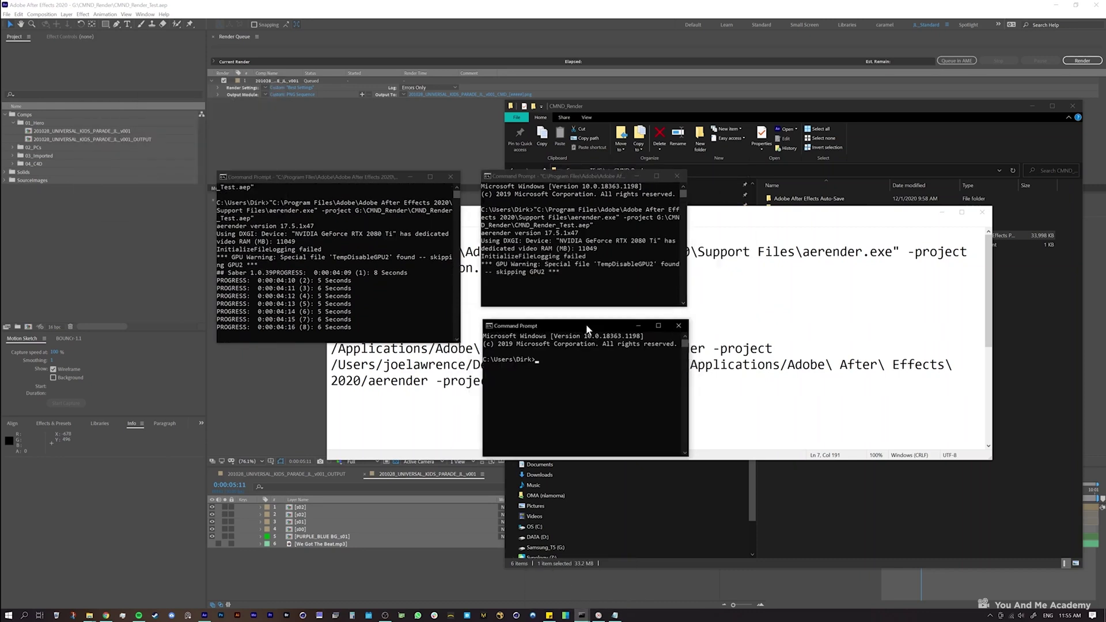